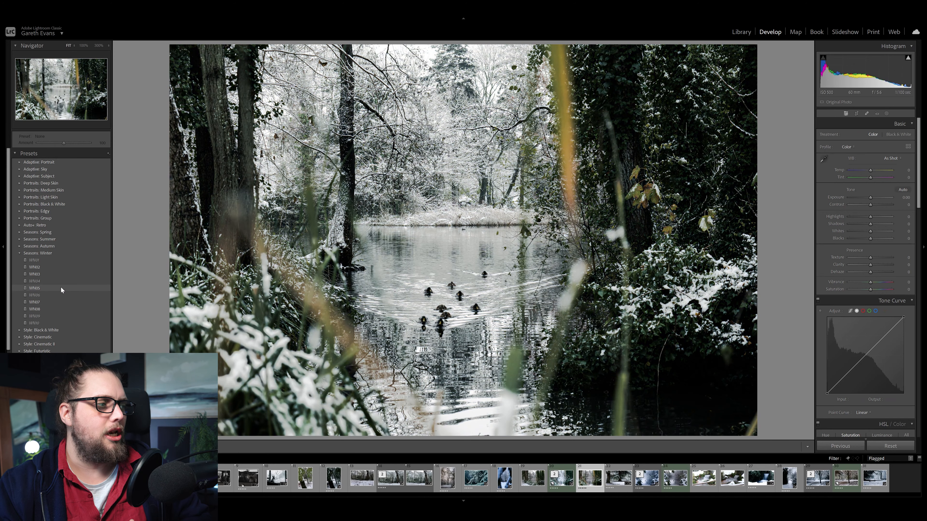
Apply the WN02 preset from Seasons: Winter at its default amount of 100 and compare the photo with its unedited version
click(61, 268)
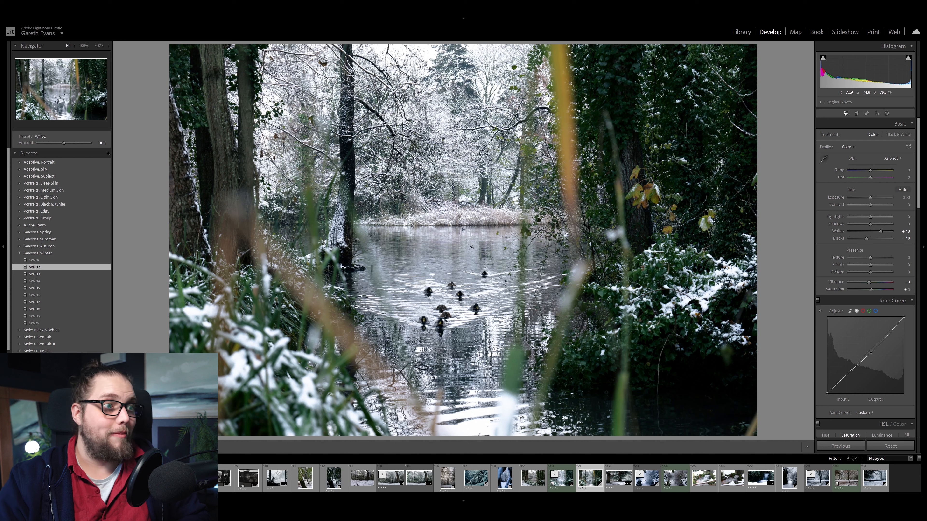
key(backslash)
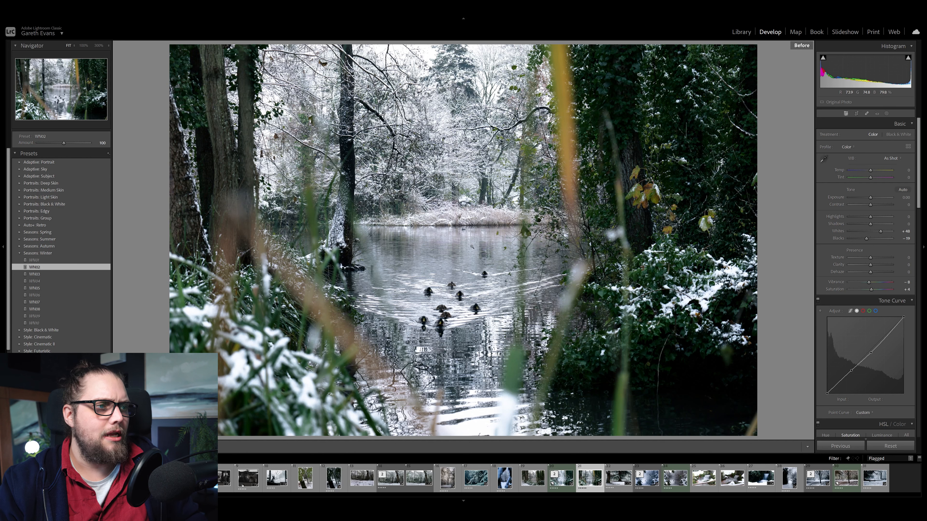
key(backslash)
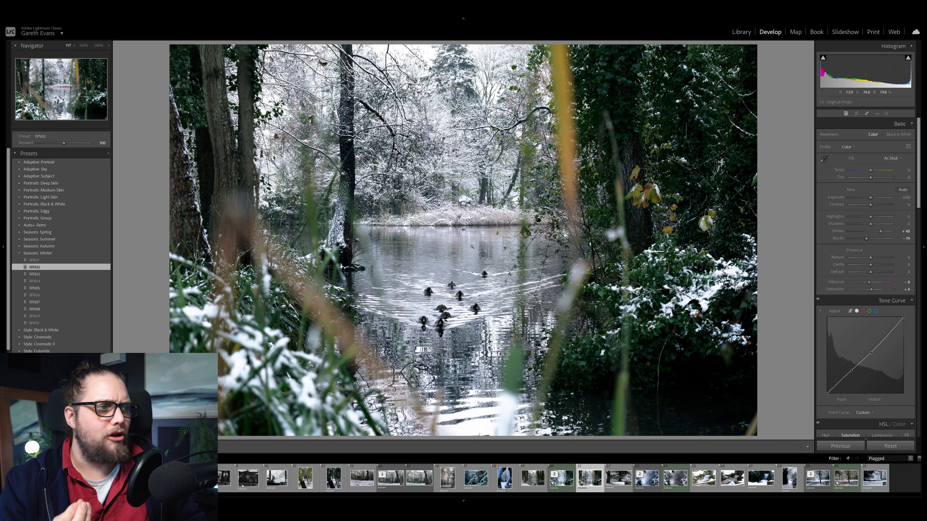
key(backslash)
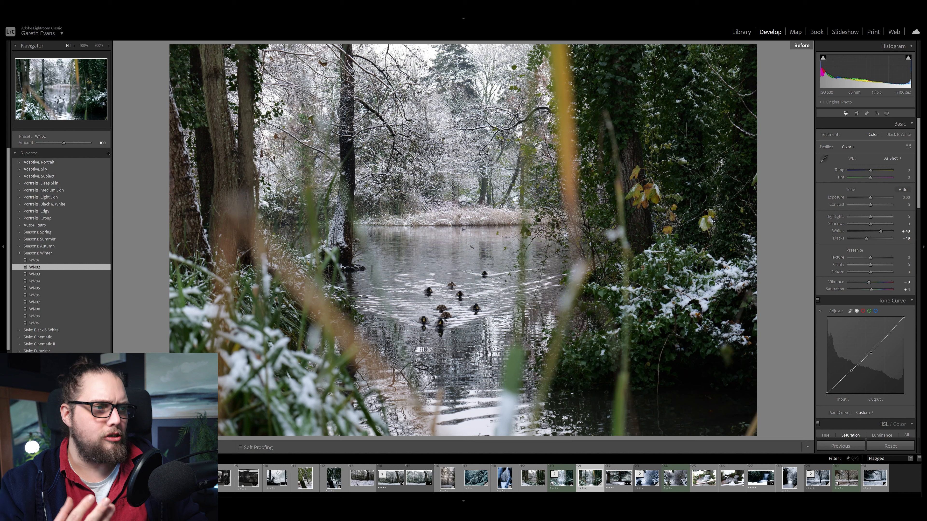
key(backslash)
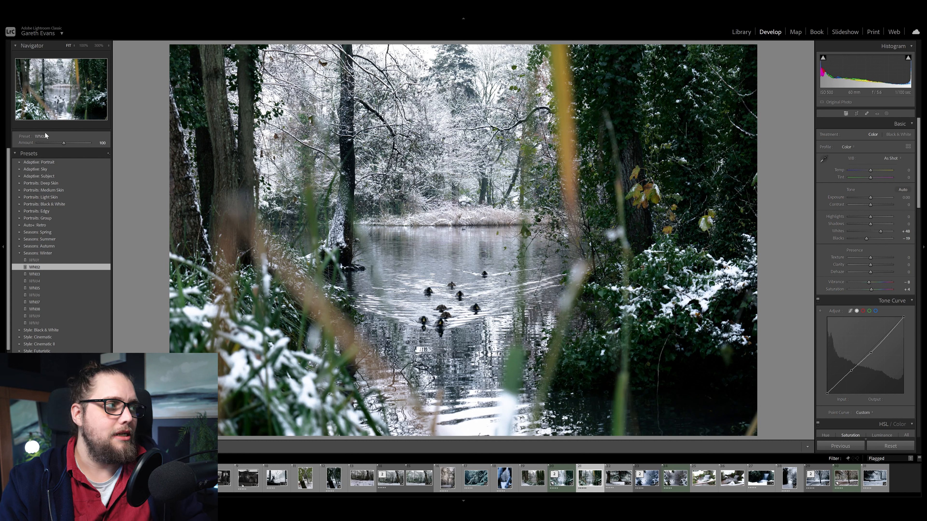
mouse_move(66, 145)
mouse_down()
mouse_move(52, 145)
mouse_move(80, 142)
mouse_up()
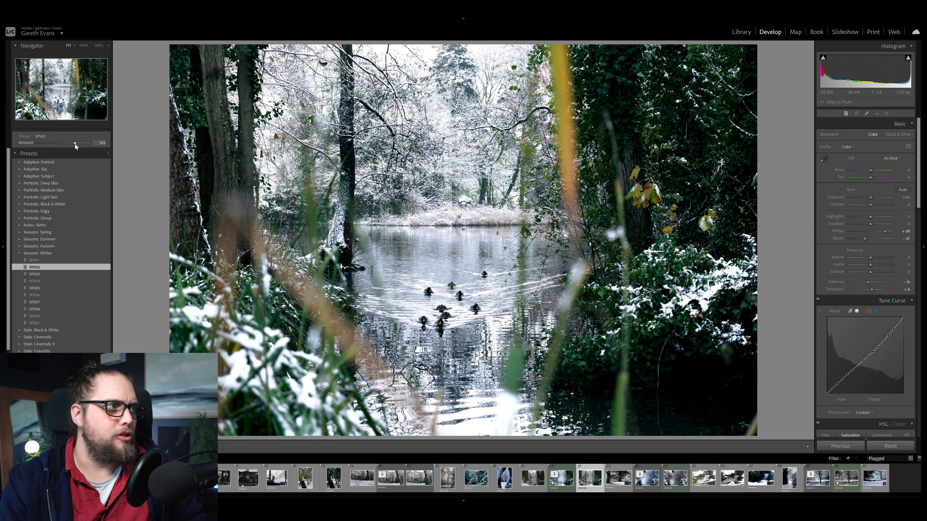
double_click(74, 144)
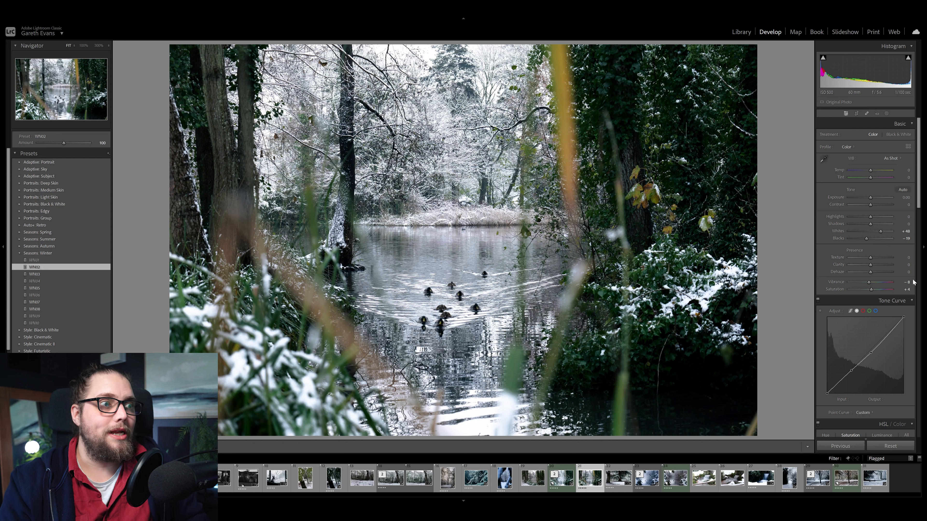
Cool the photo's white balance slightly with a lower Temp value and set the exposure to +0.37
mouse_move(916, 194)
mouse_down()
mouse_move(917, 370)
mouse_move(916, 211)
mouse_up()
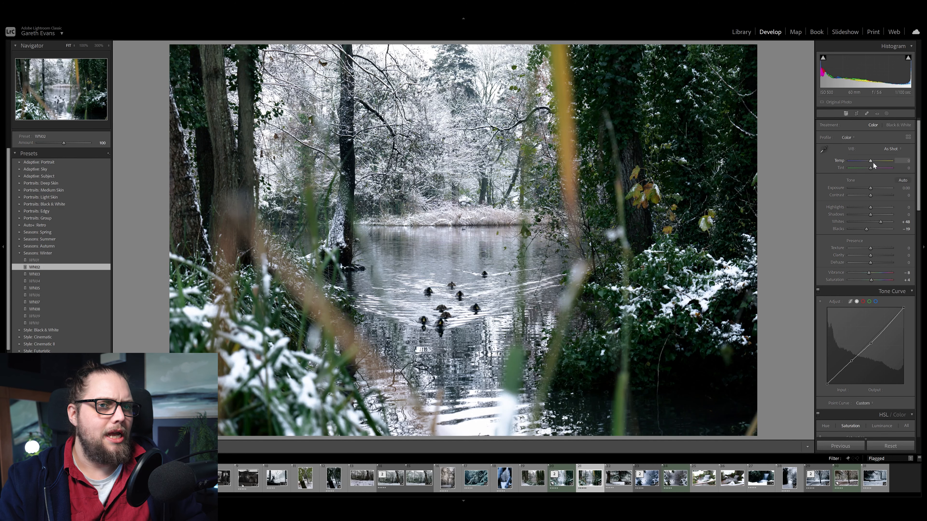
drag(870, 162, 868, 162)
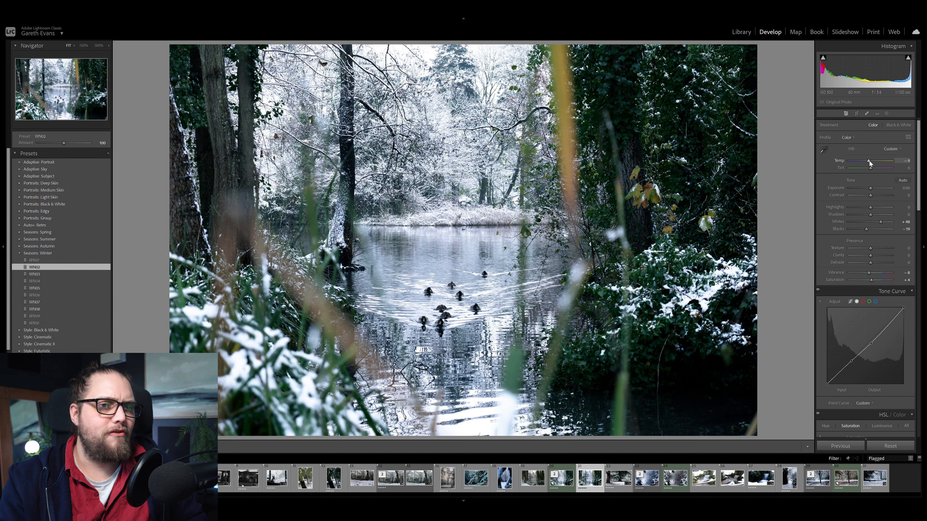
drag(870, 189, 872, 190)
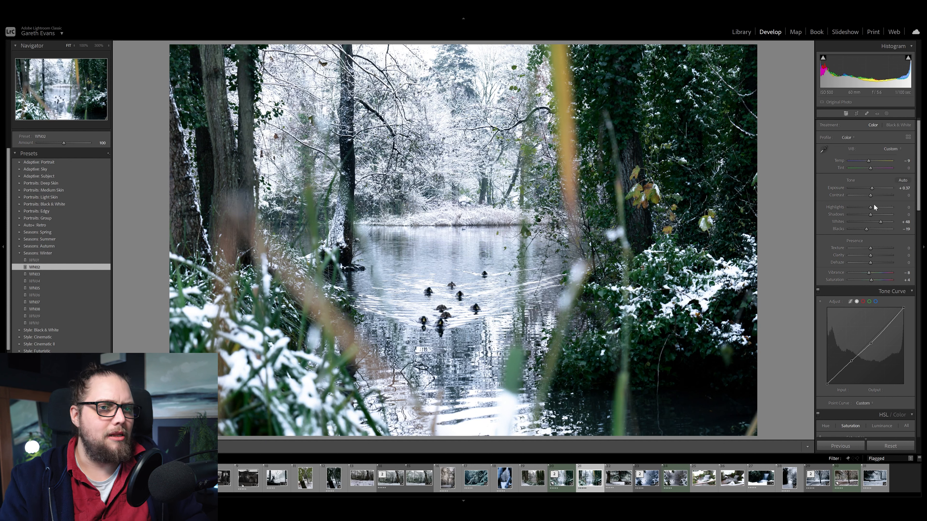
Set the photo's Highlights to -20 and its Dehaze to -10
drag(871, 208, 866, 210)
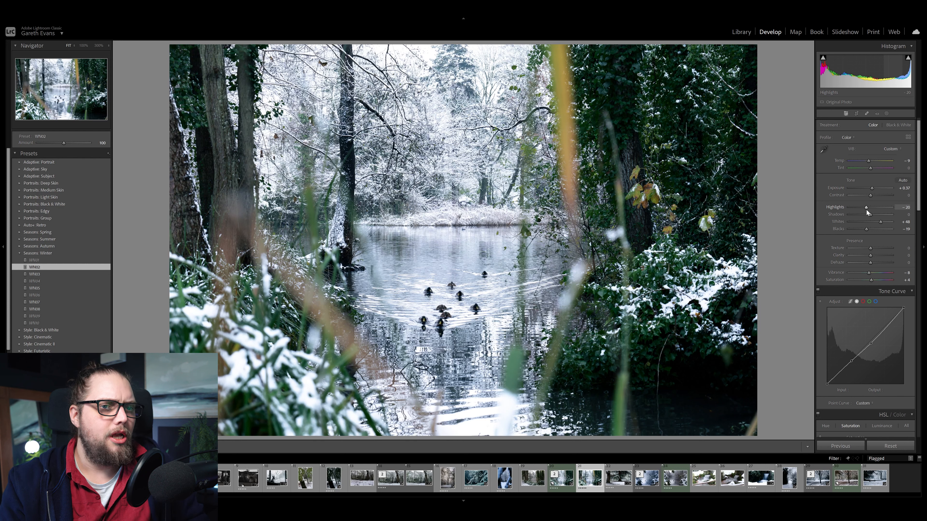
click(869, 262)
drag(870, 264, 869, 264)
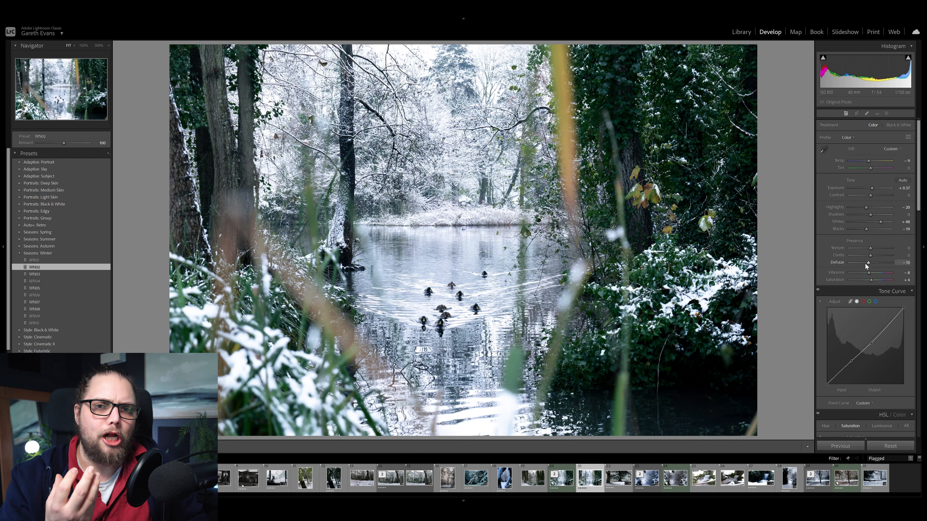
Reduce the orange and yellow saturation and shift the green hue to about +18 in the HSL adjustments
scroll(836, 248, down, 6)
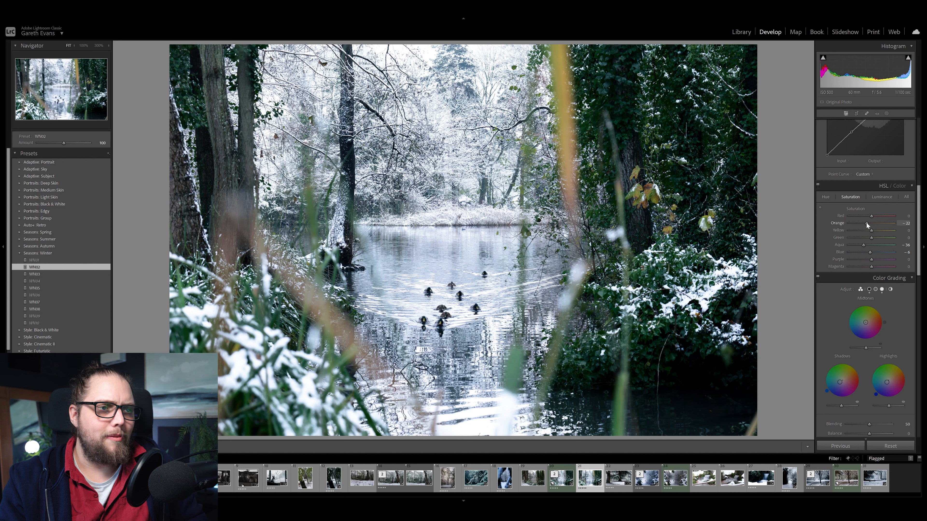
mouse_move(872, 230)
mouse_down()
mouse_move(854, 232)
mouse_move(862, 236)
mouse_up()
click(825, 198)
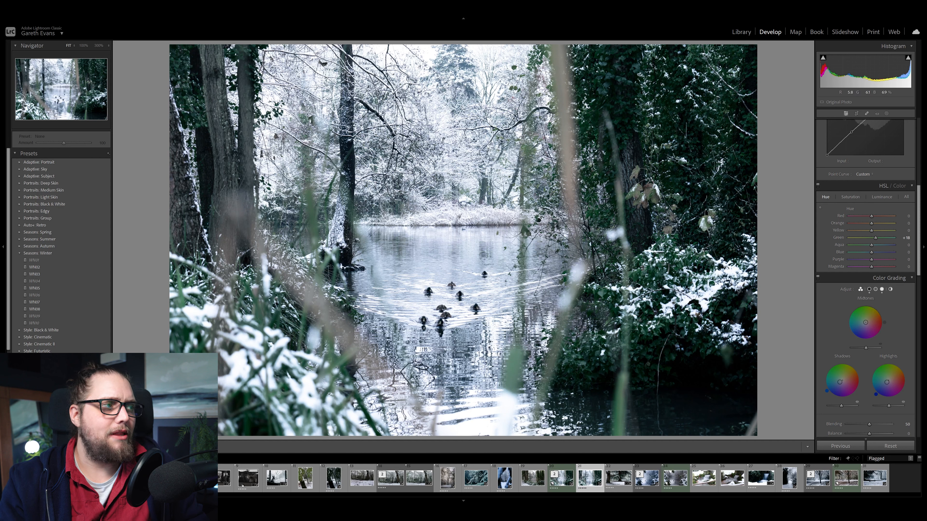
Compare the photo with and without its color grading, leaving the grading enabled
scroll(824, 333, down, 3)
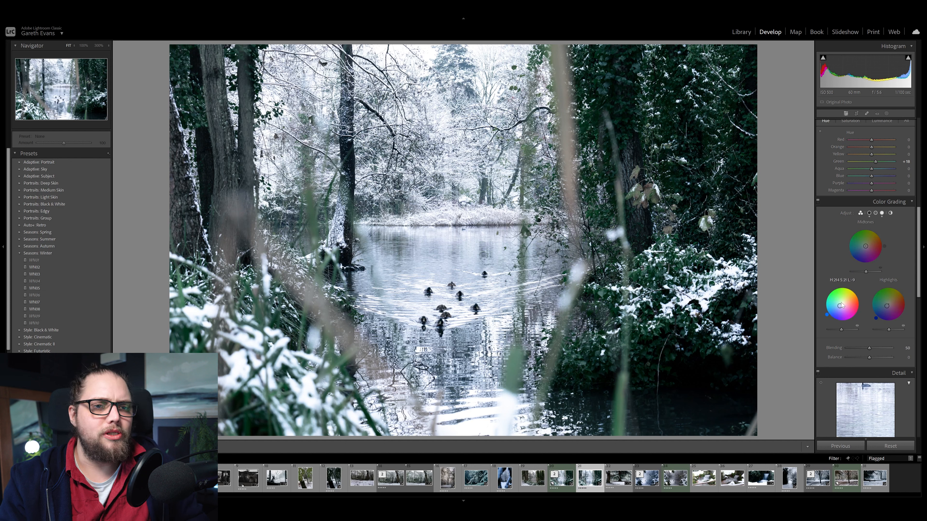
click(818, 201)
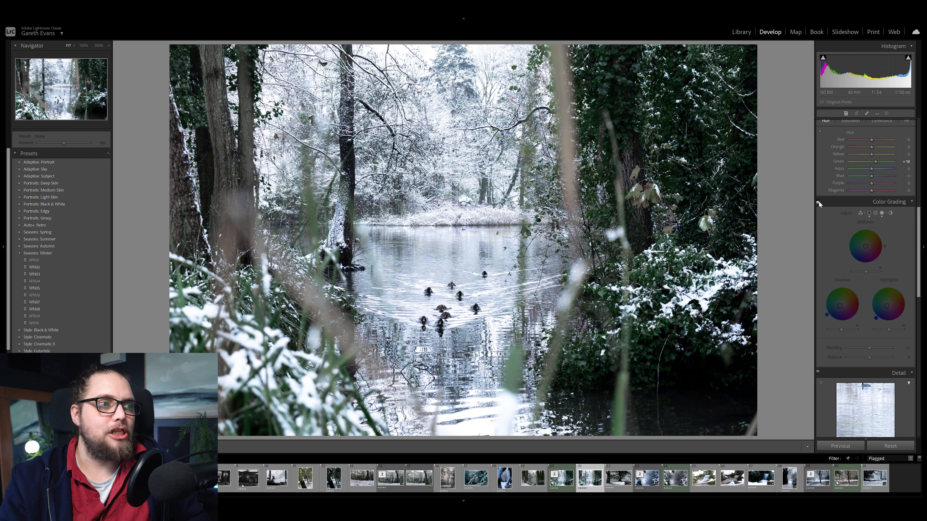
click(818, 201)
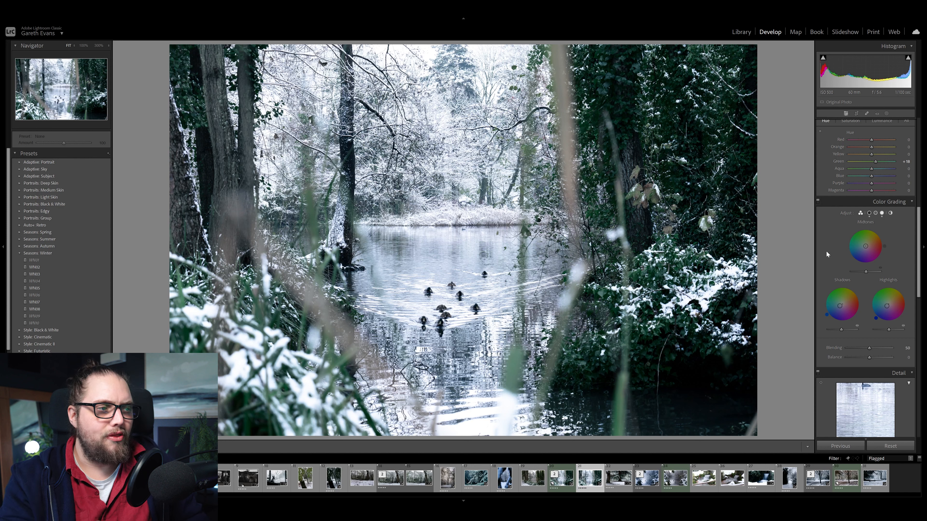
Create a brush mask with strongly negative Dehaze and size 47, and paint mist across the far bank and central water
scroll(827, 251, up, 10)
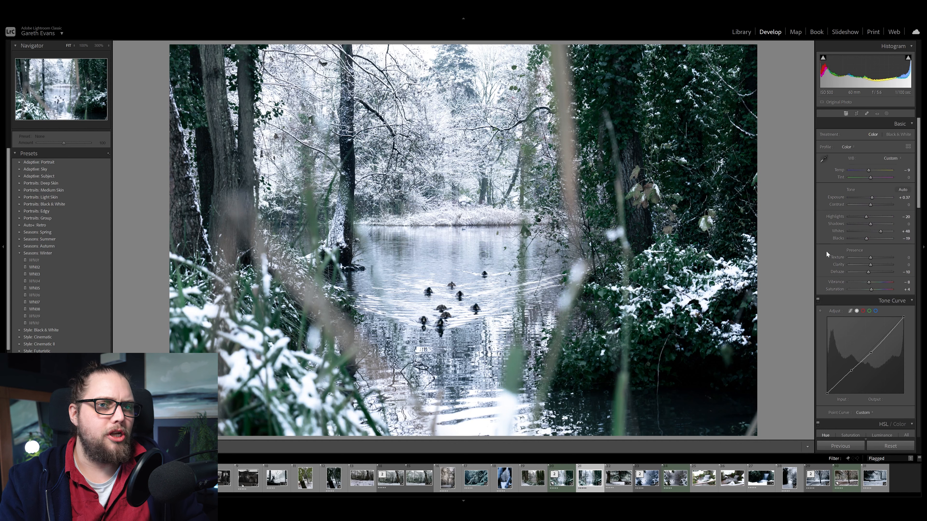
click(886, 113)
click(843, 179)
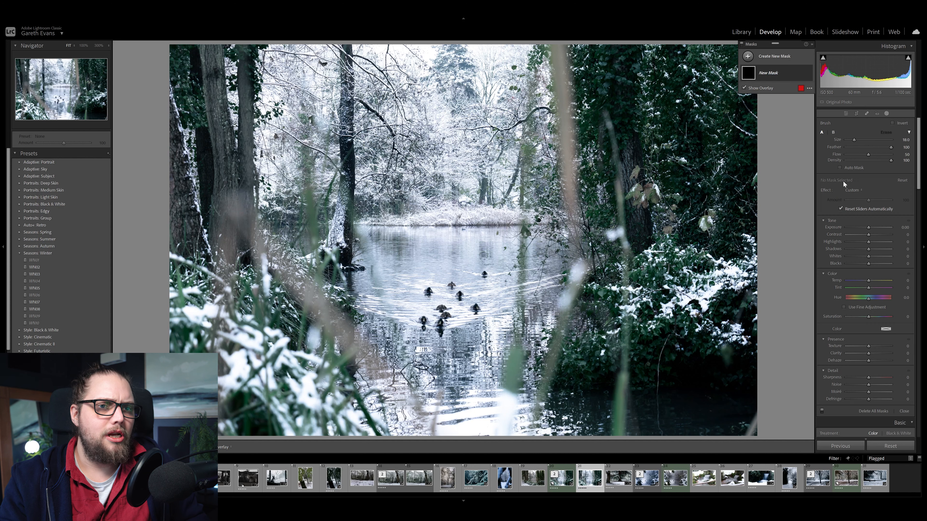
drag(870, 361, 867, 362)
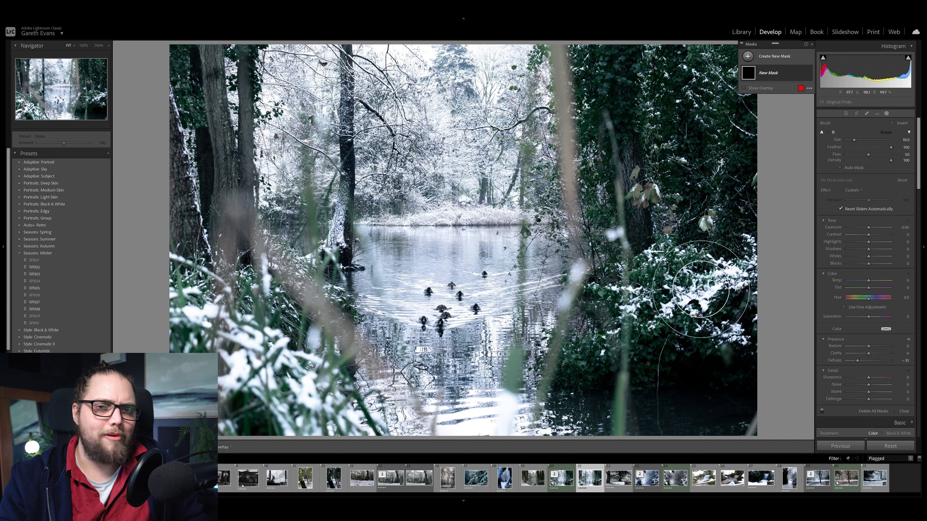
scroll(572, 235, up, 5)
mouse_move(573, 235)
mouse_down()
mouse_move(312, 232)
mouse_move(330, 234)
mouse_up()
mouse_move(540, 222)
mouse_down()
mouse_move(542, 252)
mouse_move(524, 232)
mouse_move(372, 231)
mouse_move(505, 238)
mouse_up()
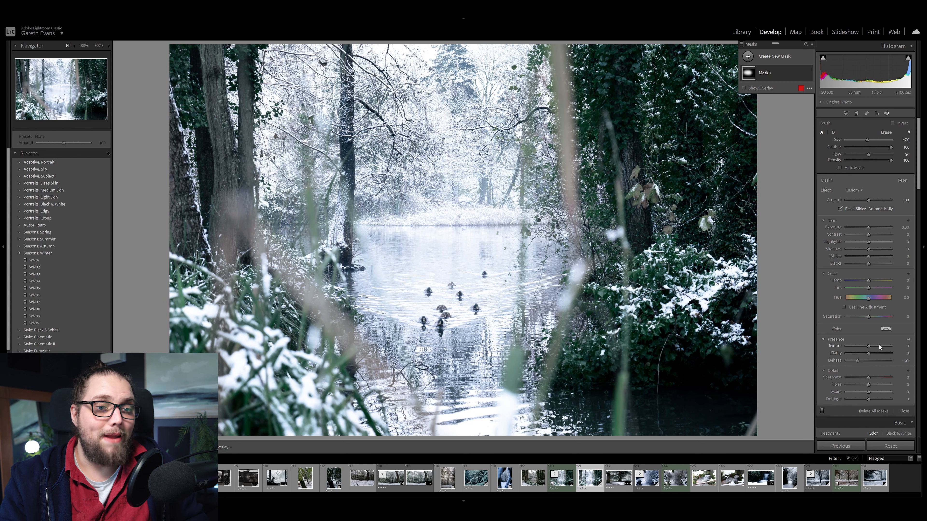
Set the brush mask's Dehaze to about -27 and compare the photo with the mask hidden and shown
drag(858, 360, 862, 363)
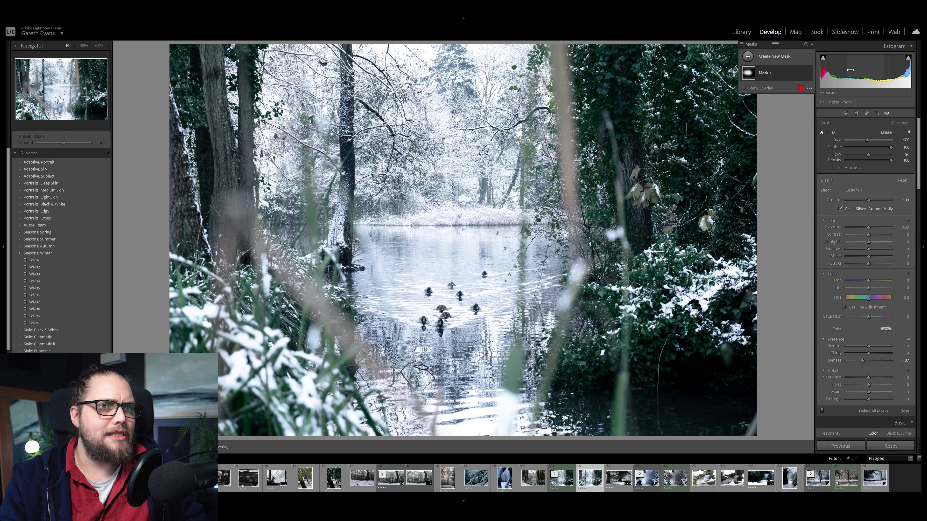
click(809, 73)
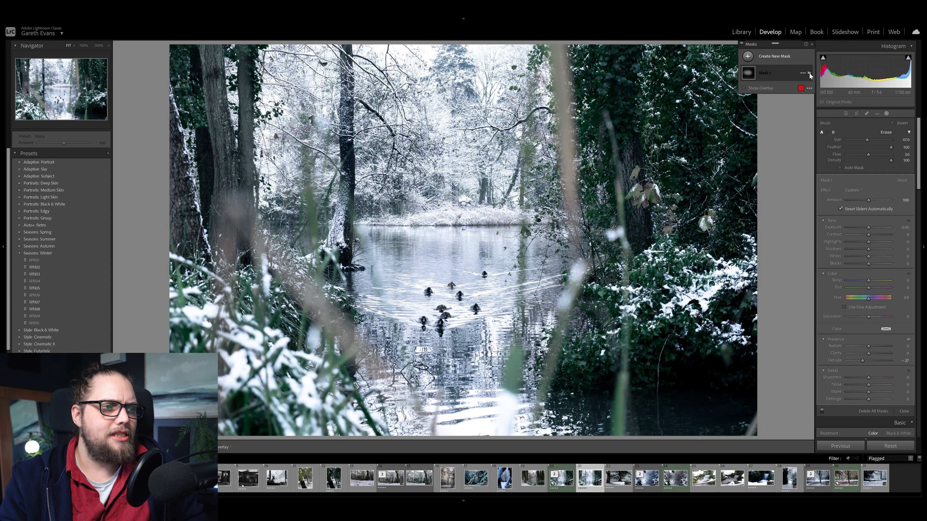
click(810, 73)
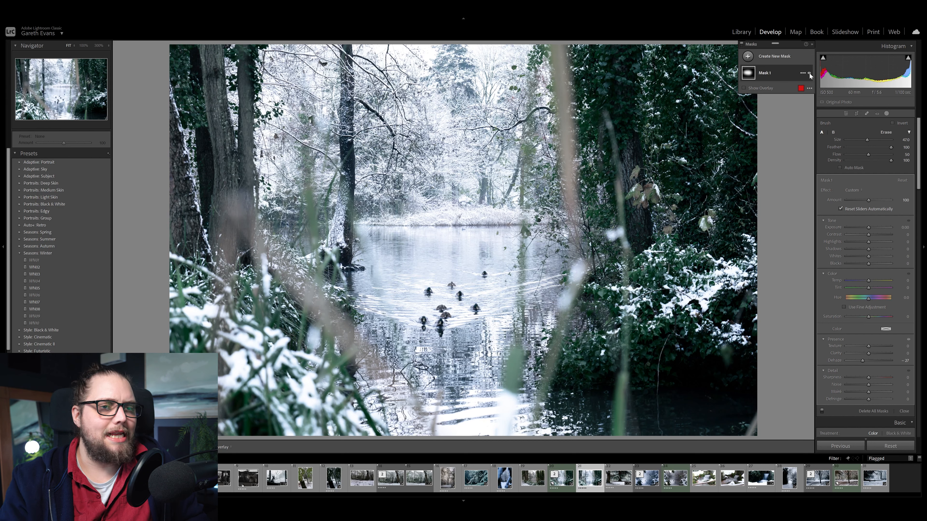
Lower the whole photo's exposure to +0.14 and compare the edit with the original image
click(845, 112)
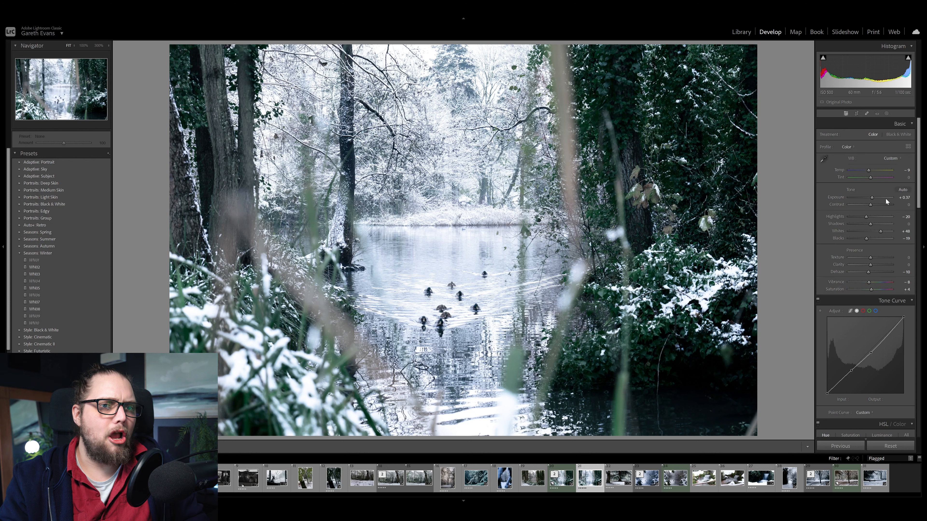
drag(873, 200, 871, 199)
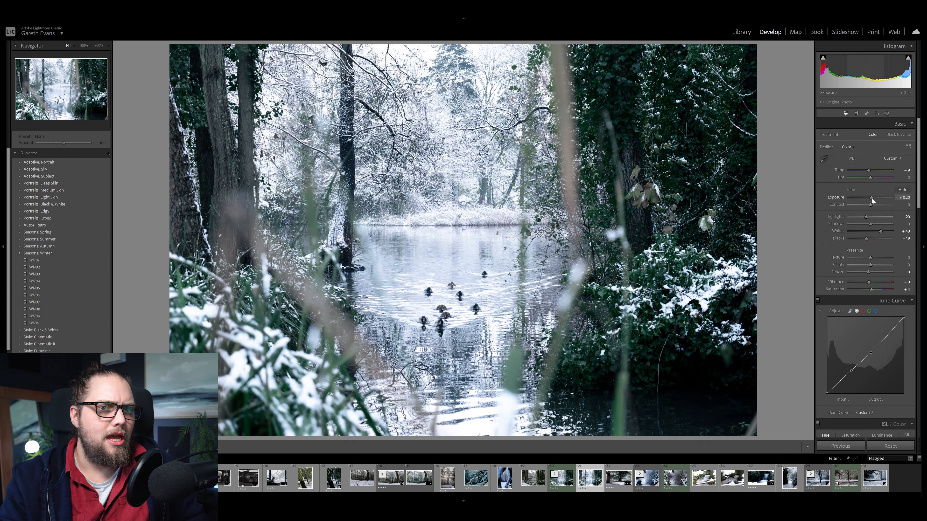
drag(872, 198, 871, 199)
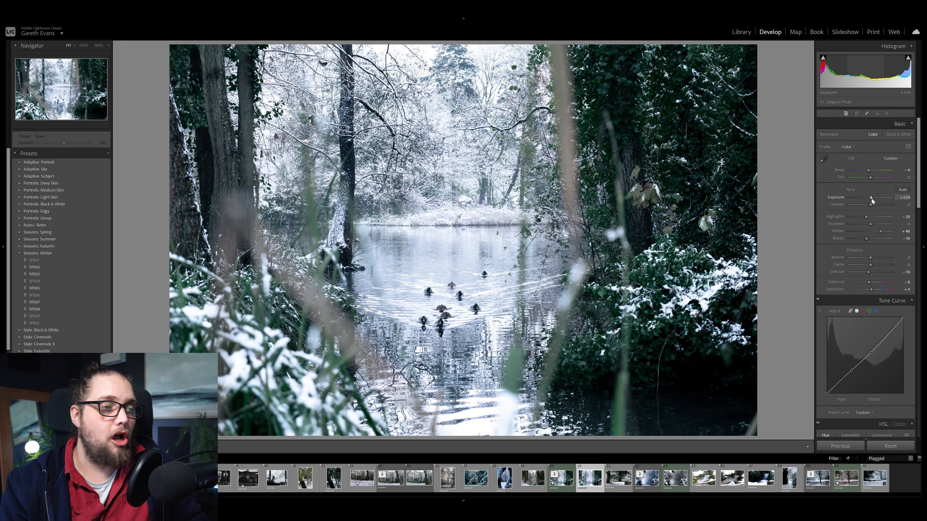
key(backslash)
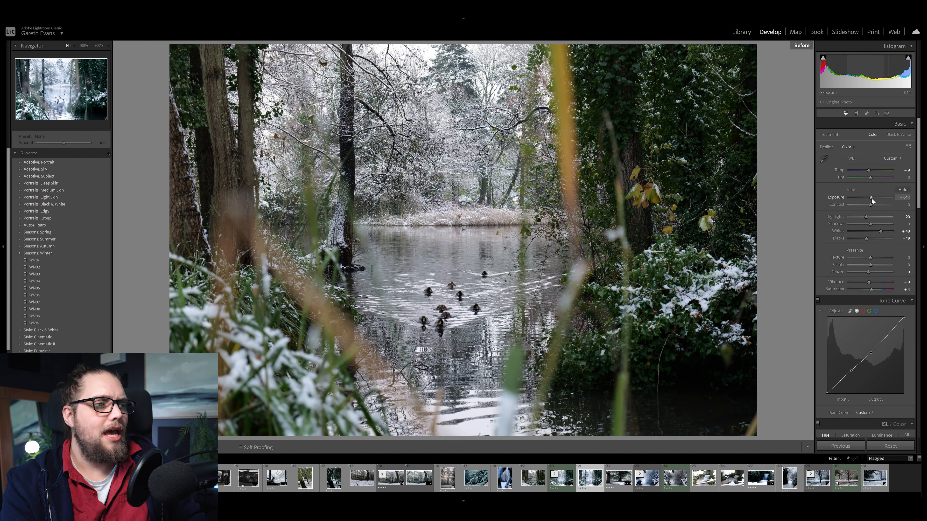
key(backslash)
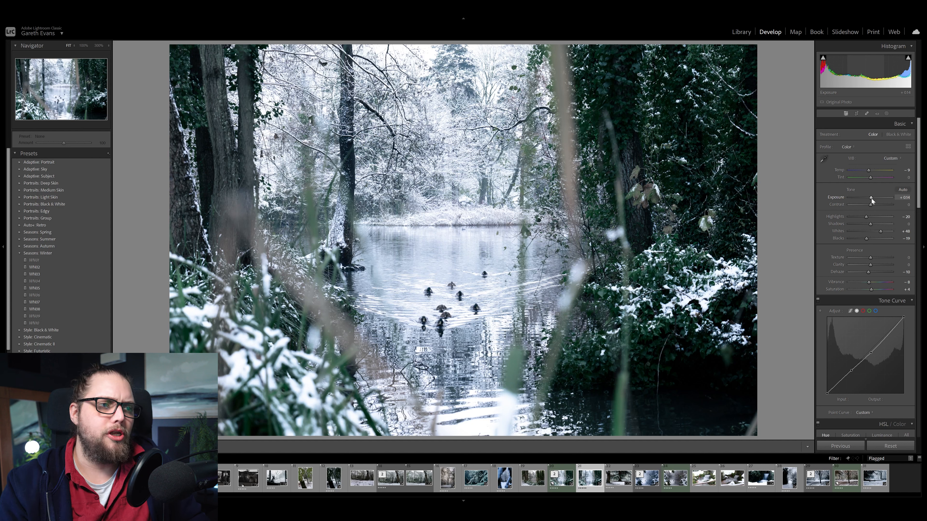
Copy the lake photo's develop settings, including Masking with Mask 1 and excluding all Transform settings
right_click(592, 484)
mouse_move(642, 398)
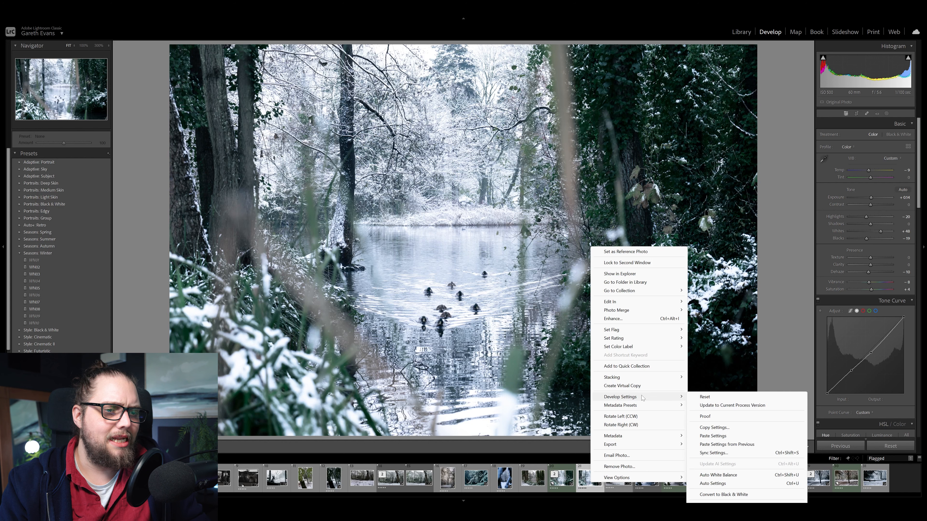
click(713, 427)
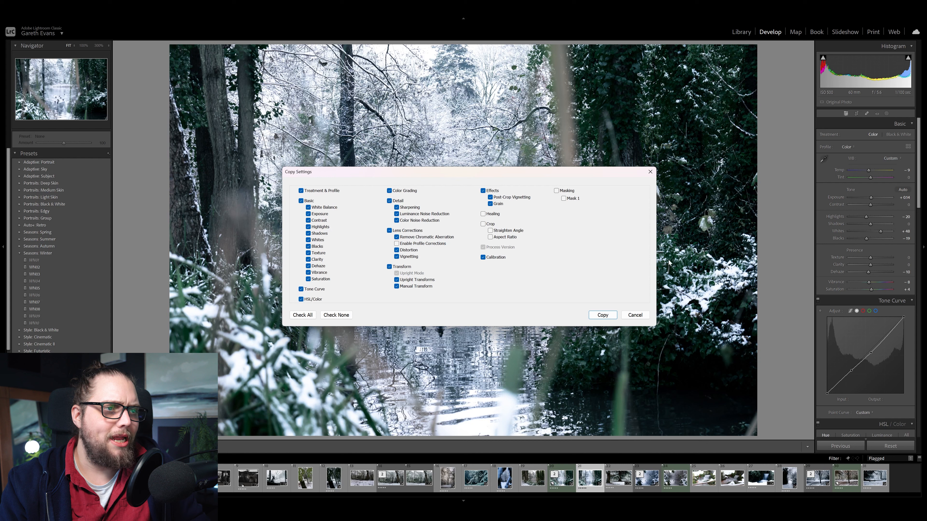
click(564, 190)
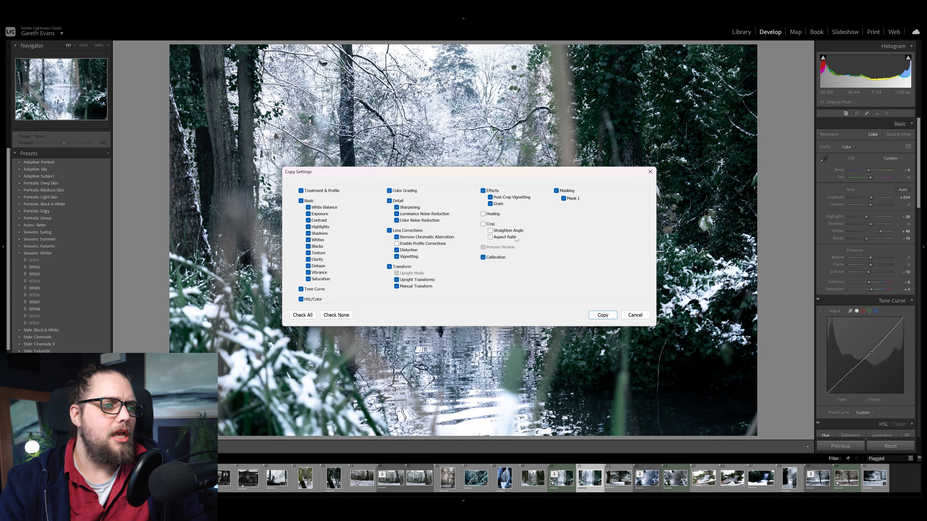
click(397, 268)
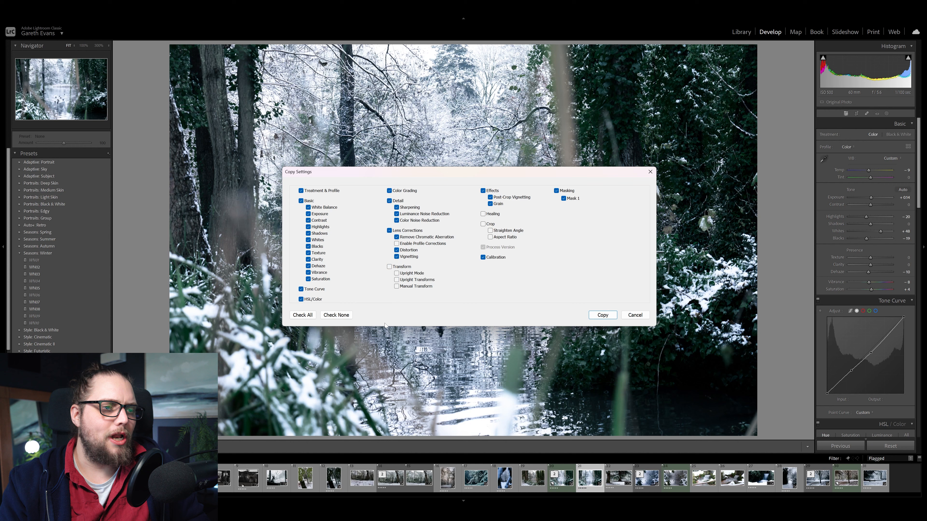
click(592, 314)
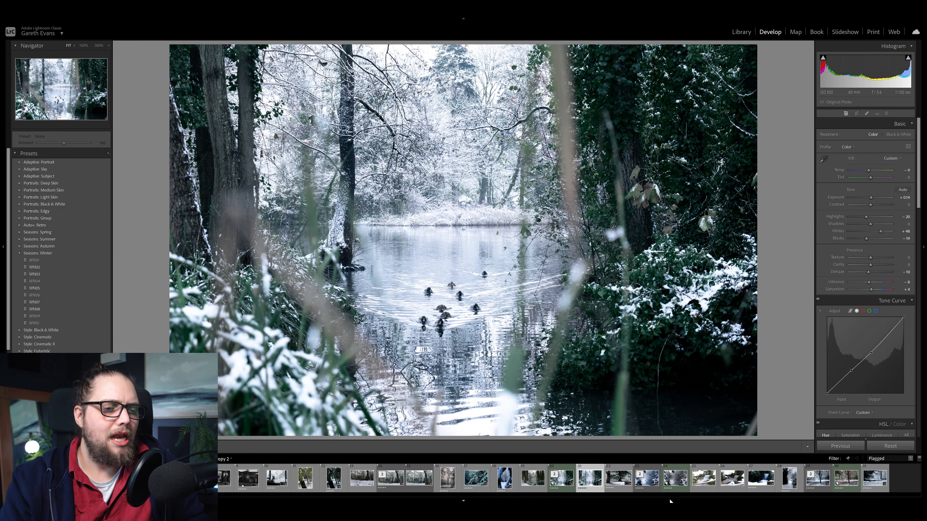
Paste the copied develop settings onto the unedited photo of the snowy park with the bench and the large tree
click(845, 488)
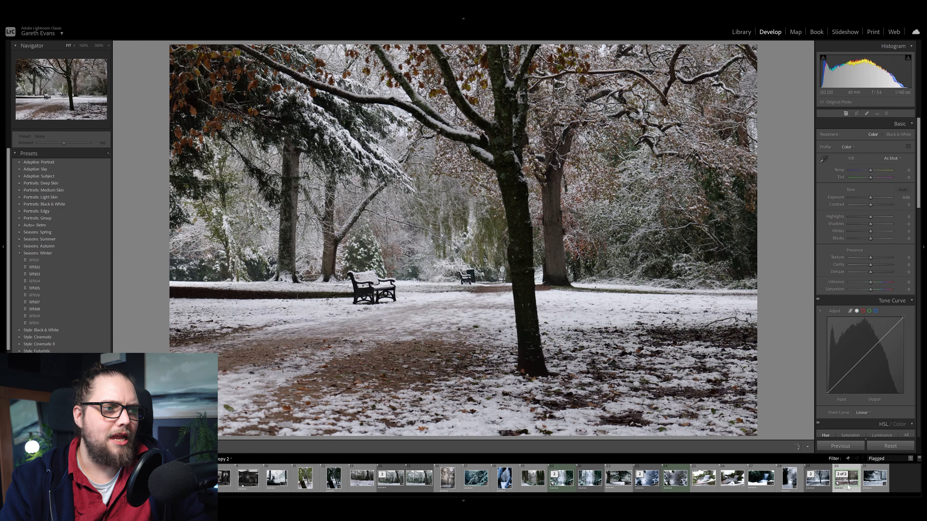
right_click(848, 488)
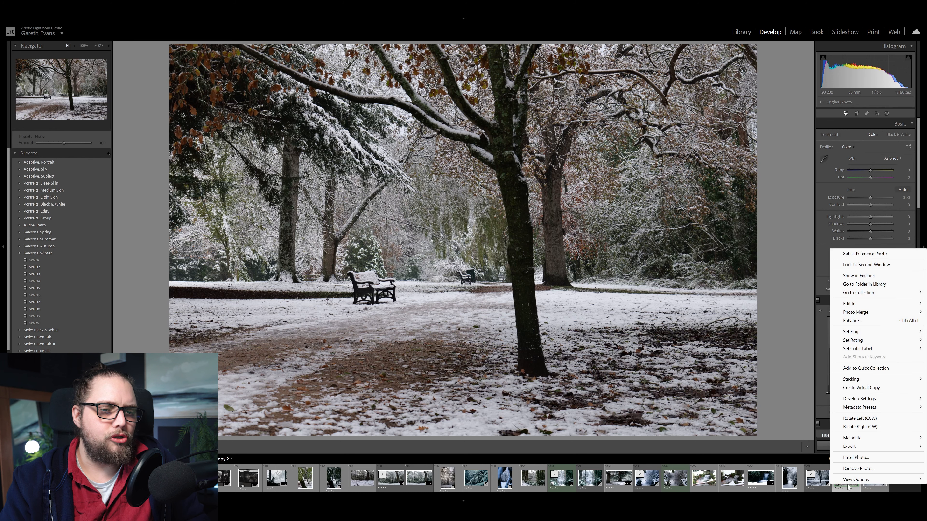
mouse_move(875, 399)
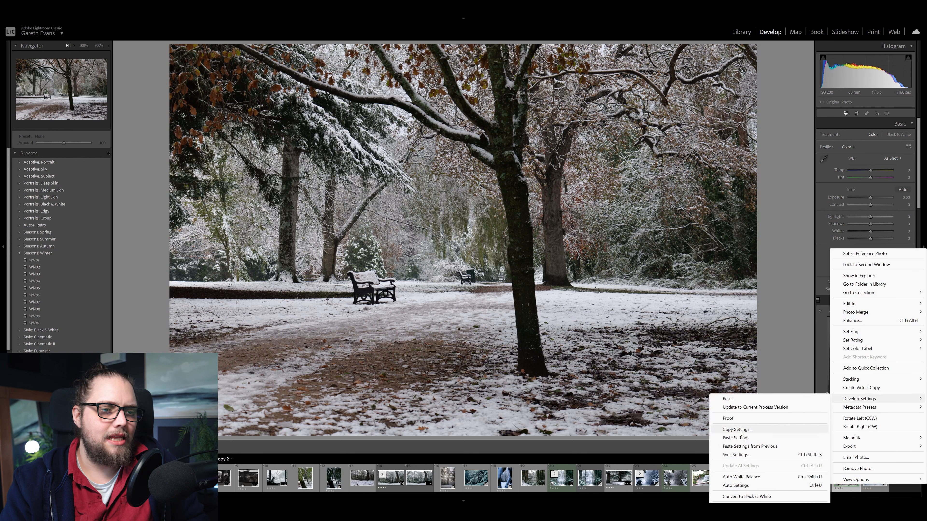
click(735, 437)
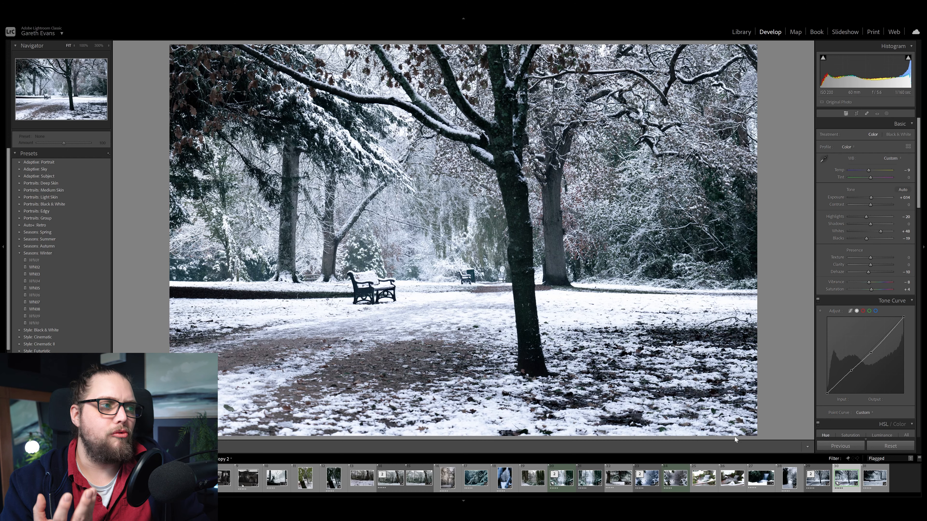
Compare the edited park photo with its original, first in the single-image view and then side by side
key(backslash)
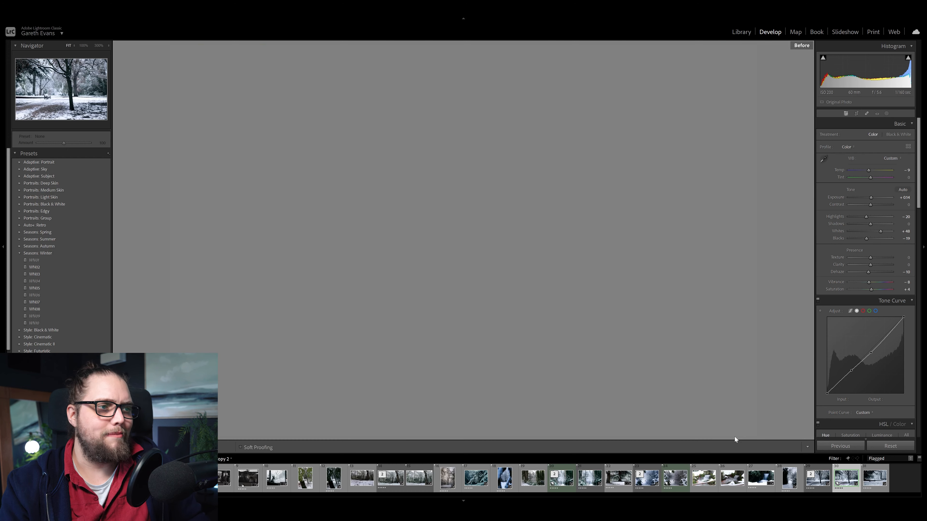
key(backslash)
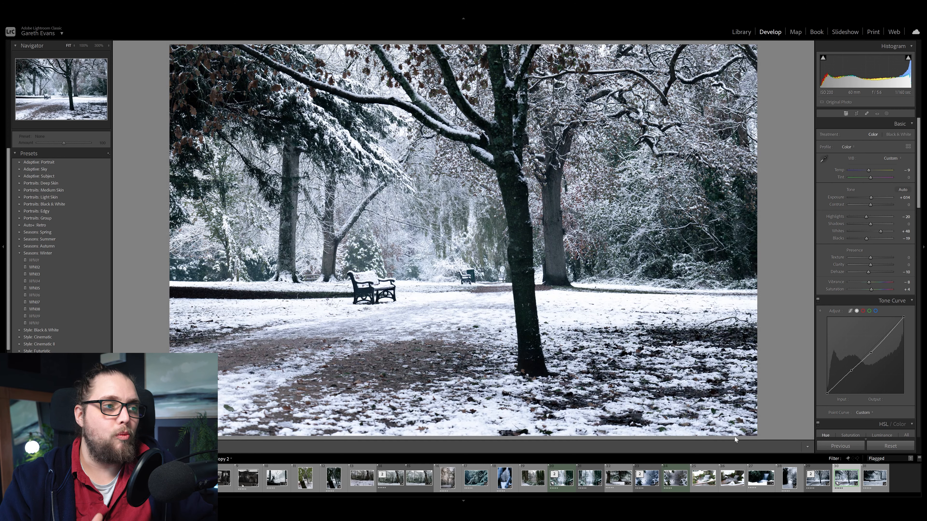
key(y)
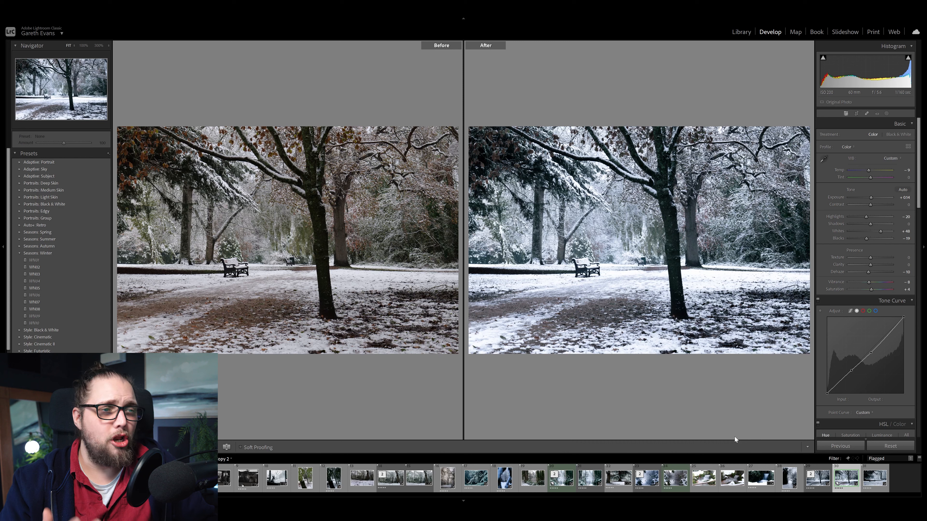
key(y)
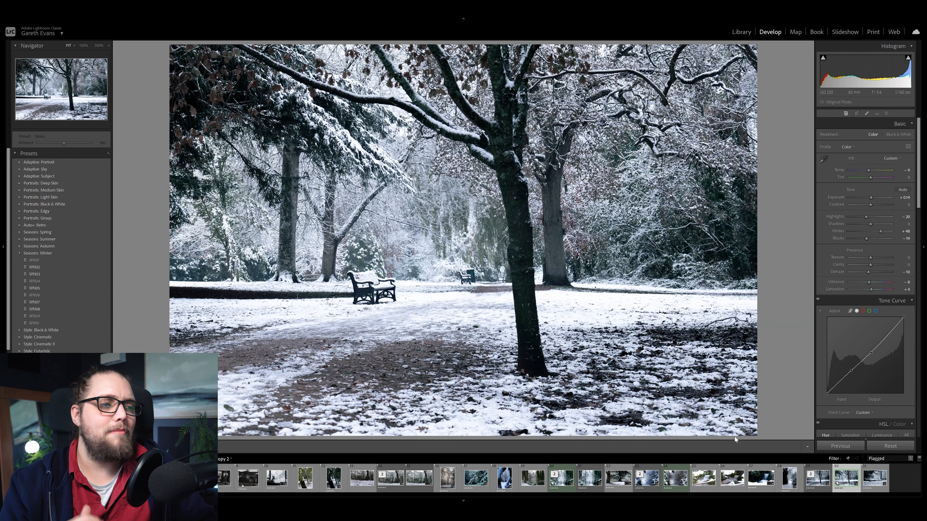